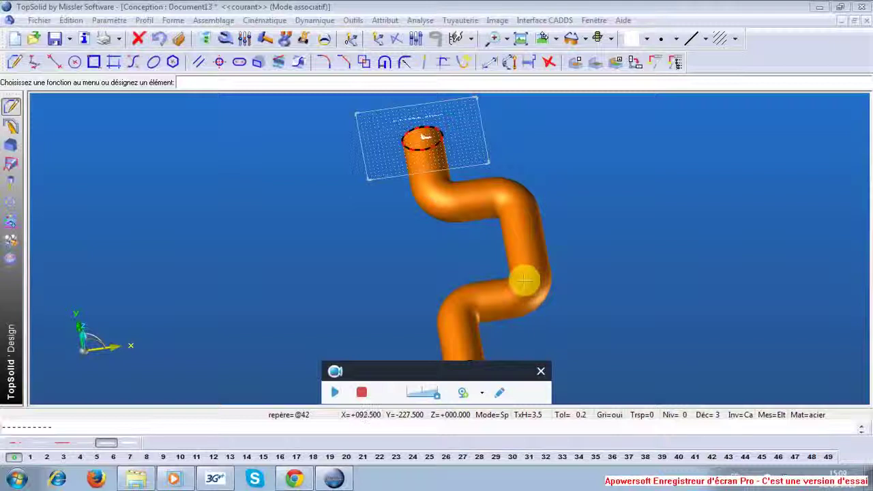
- Create a new blank document from the Design template
{"action": "left_click_drag", "start_coordinate": [360, 373], "coordinate": [683, 435]}
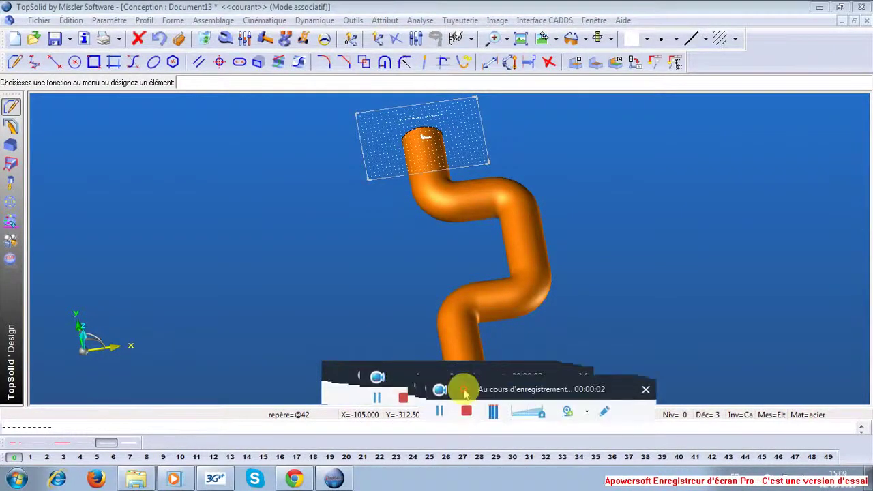
{"action": "left_click", "coordinate": [542, 255]}
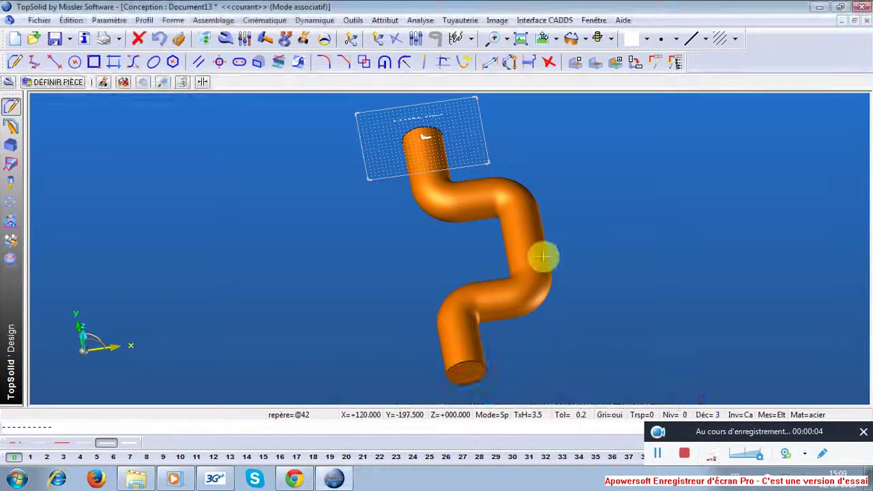
{"action": "left_click", "coordinate": [33, 38]}
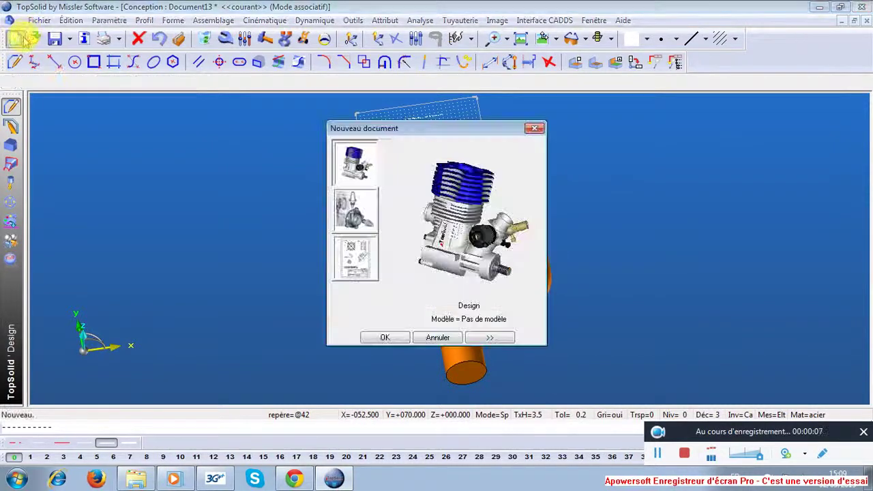
{"action": "left_click", "coordinate": [384, 339]}
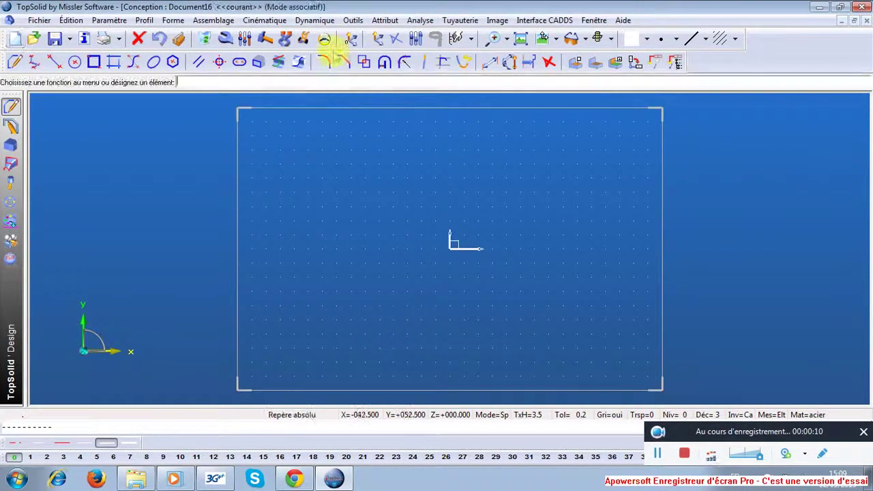
- Place the title 'LA FONCTION TUYAU SUR TOPSOLID' at the top of the sheet and begin a circle
{"action": "left_click", "coordinate": [352, 20]}
{"action": "left_click", "coordinate": [363, 85]}
{"action": "type", "text": "LA FONCTION TUYAU SUR TOPSOLID"}
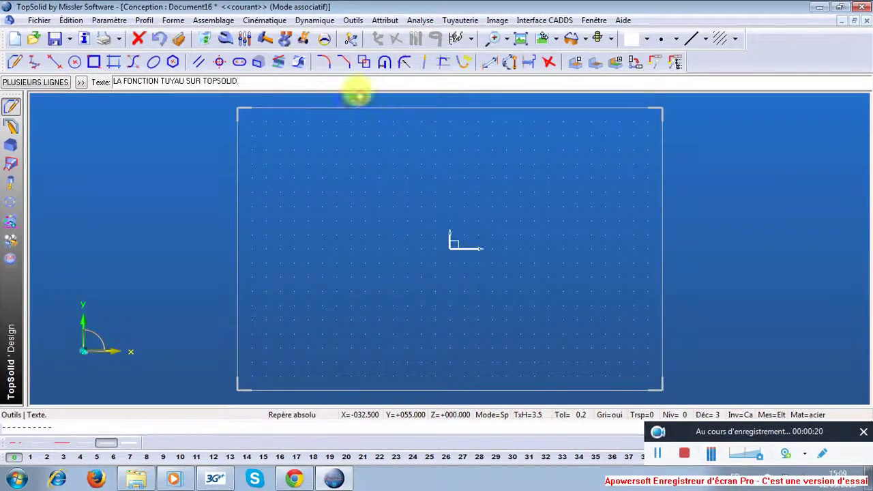
{"action": "key", "text": "Return"}
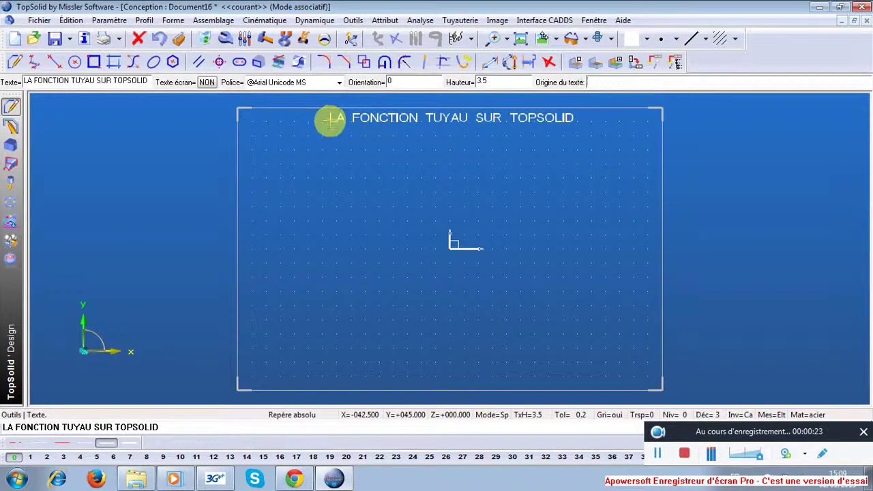
{"action": "left_click", "coordinate": [327, 113]}
{"action": "left_click", "coordinate": [75, 62]}
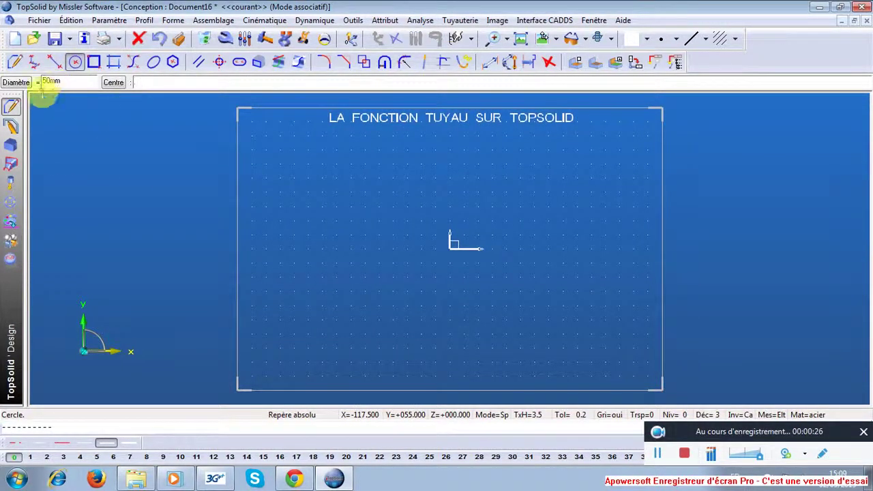
- Place the Ø50 circle at the origin, then make a 90°-rotated copy of the base frame current, viewed head-on
{"action": "left_click", "coordinate": [450, 247]}
{"action": "key", "text": "Escape"}
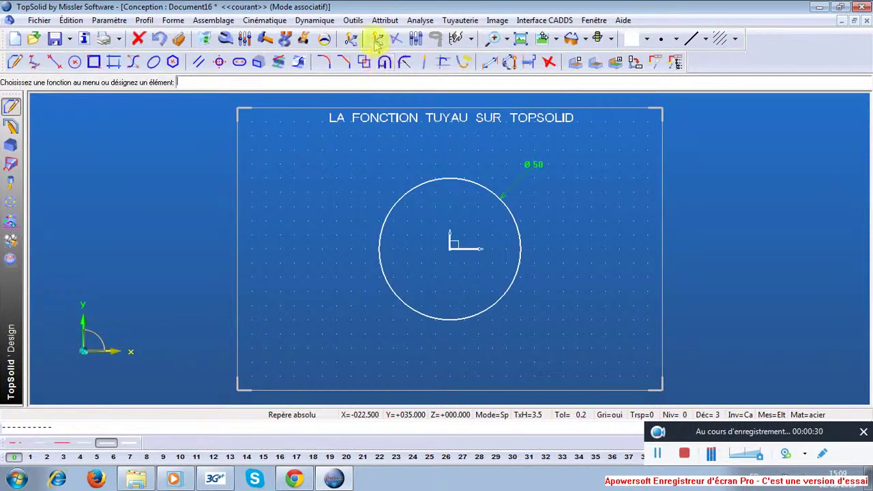
{"action": "left_click", "coordinate": [377, 41]}
{"action": "left_click", "coordinate": [294, 65]}
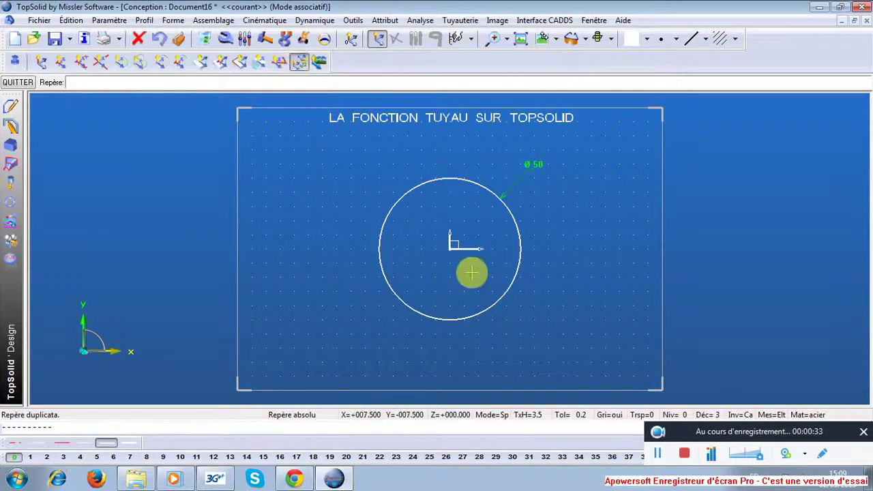
{"action": "left_click", "coordinate": [176, 82]}
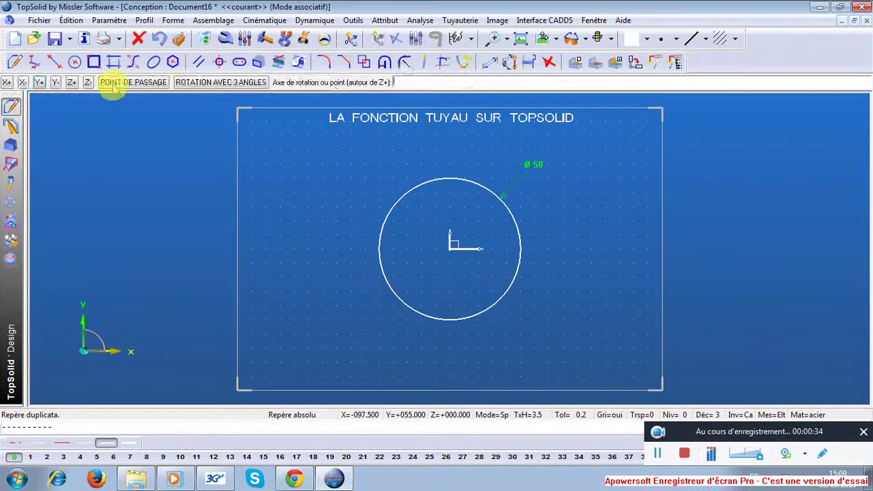
{"action": "left_click", "coordinate": [30, 83]}
{"action": "type", "text": "9"}
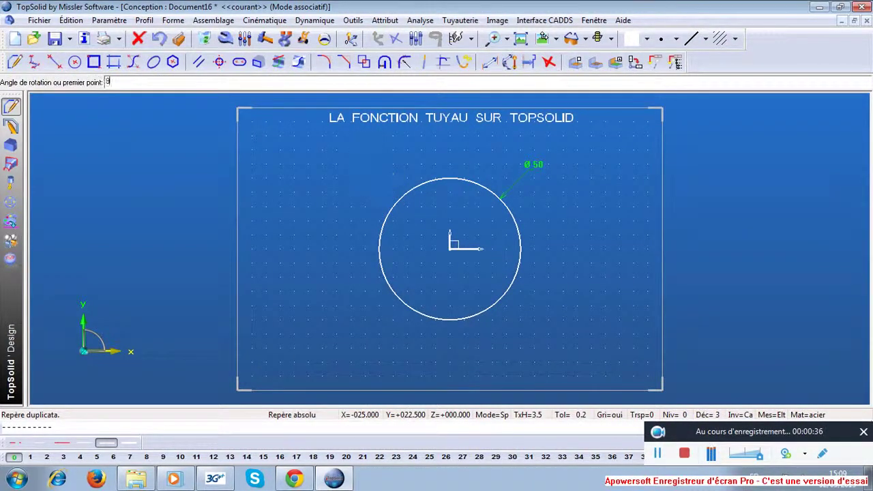
{"action": "type", "text": "0"}
{"action": "key", "text": "Return"}
{"action": "left_click", "coordinate": [41, 82]}
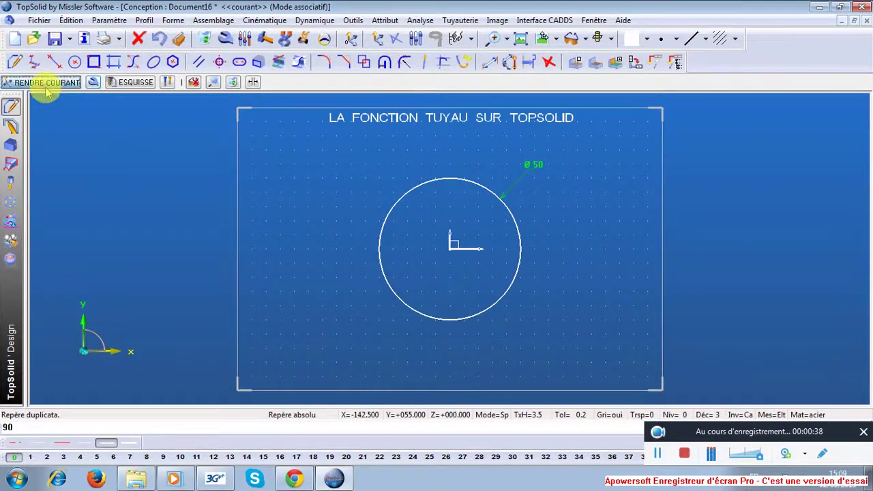
{"action": "left_click", "coordinate": [542, 38]}
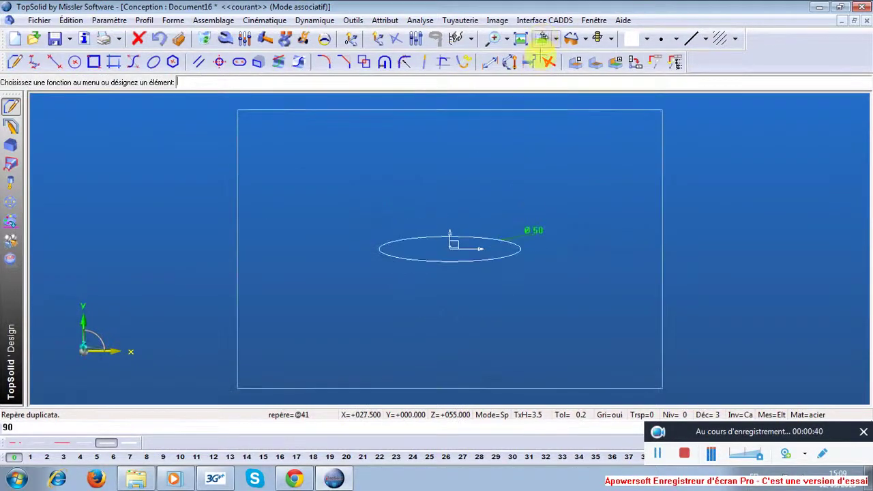
- Draw an open contour from the circle's centre going down, right, down, left, then down
{"action": "left_click", "coordinate": [17, 62]}
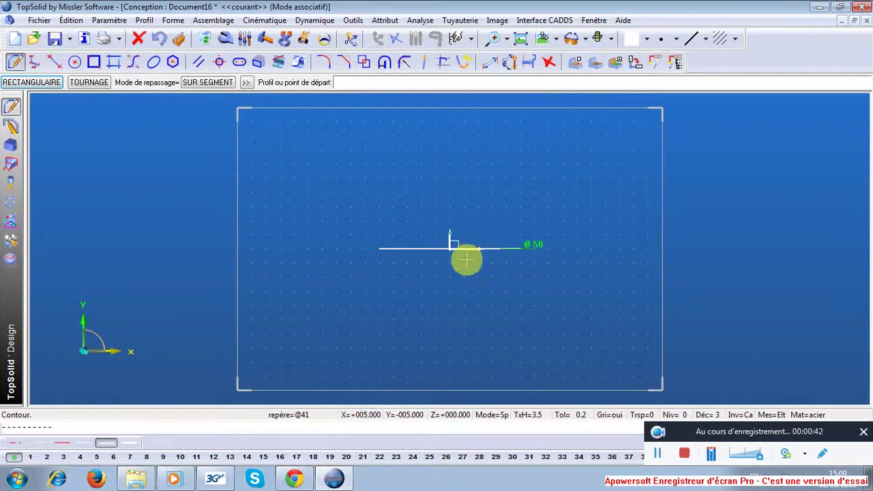
{"action": "left_click", "coordinate": [463, 259]}
{"action": "scroll", "coordinate": [468, 284], "scroll_direction": "down", "scroll_amount": 1}
{"action": "scroll", "coordinate": [466, 300], "scroll_direction": "down", "scroll_amount": 2}
{"action": "middle_click_drag", "start_coordinate": [466, 300], "coordinate": [444, 181]}
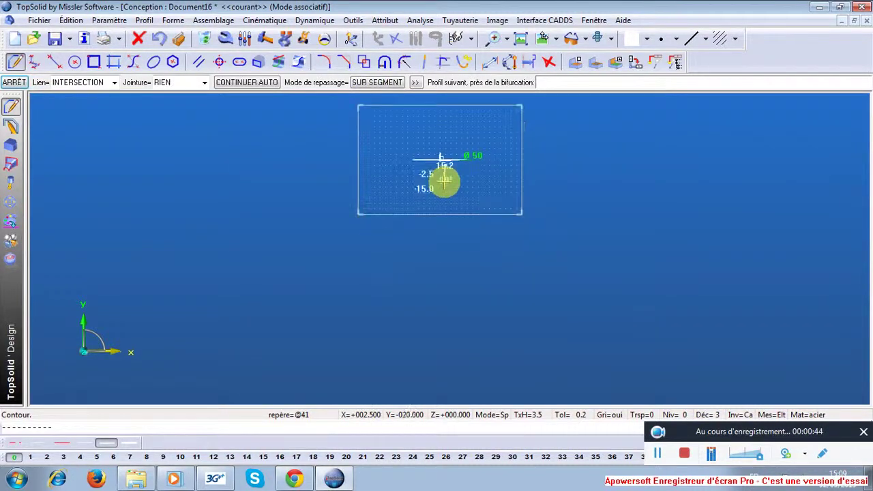
{"action": "left_click", "coordinate": [446, 229]}
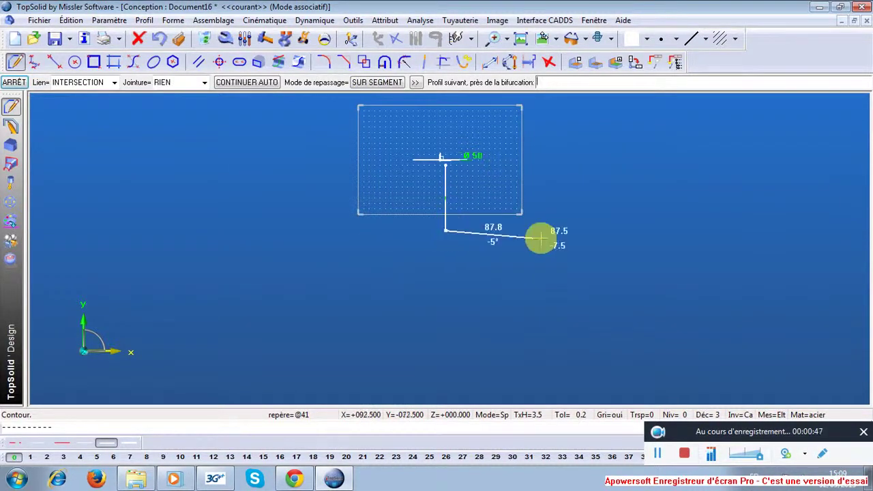
{"action": "left_click", "coordinate": [549, 230]}
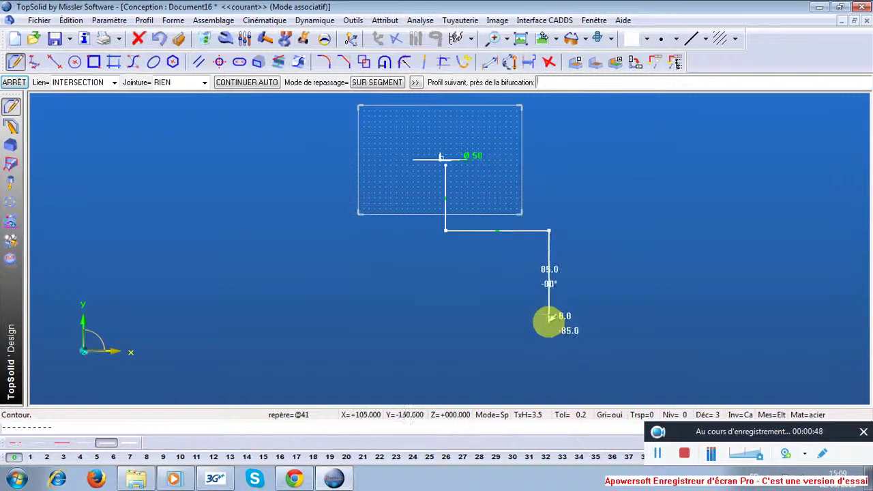
{"action": "left_click", "coordinate": [549, 322]}
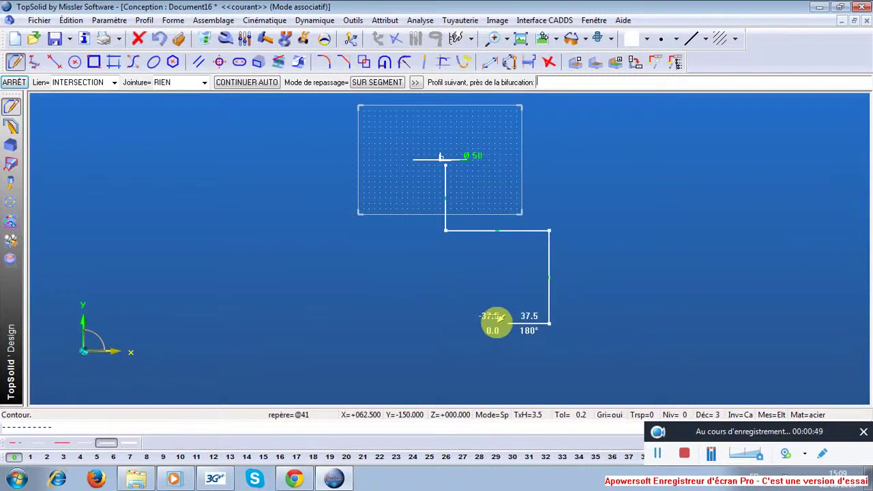
{"action": "left_click", "coordinate": [446, 323]}
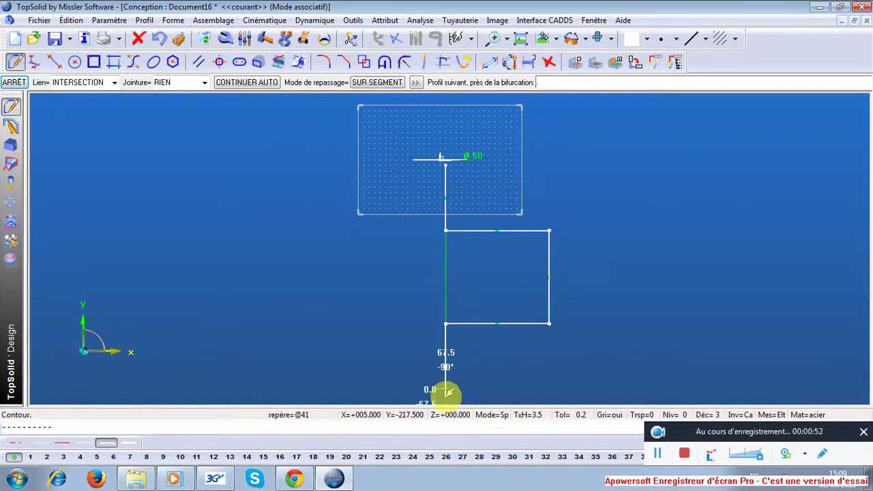
{"action": "left_click", "coordinate": [447, 396]}
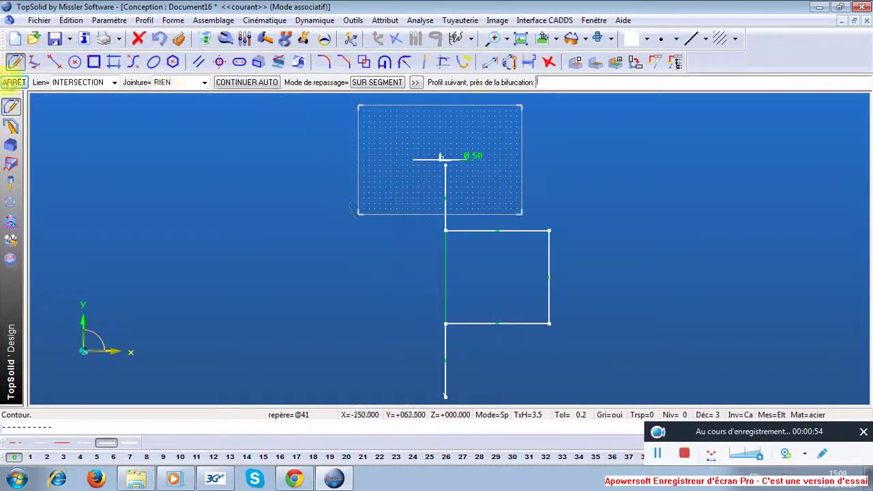
{"action": "left_click", "coordinate": [10, 82]}
- Dimension the path's vertical line to the circle's axis with a 0 offset
{"action": "left_click", "coordinate": [490, 62]}
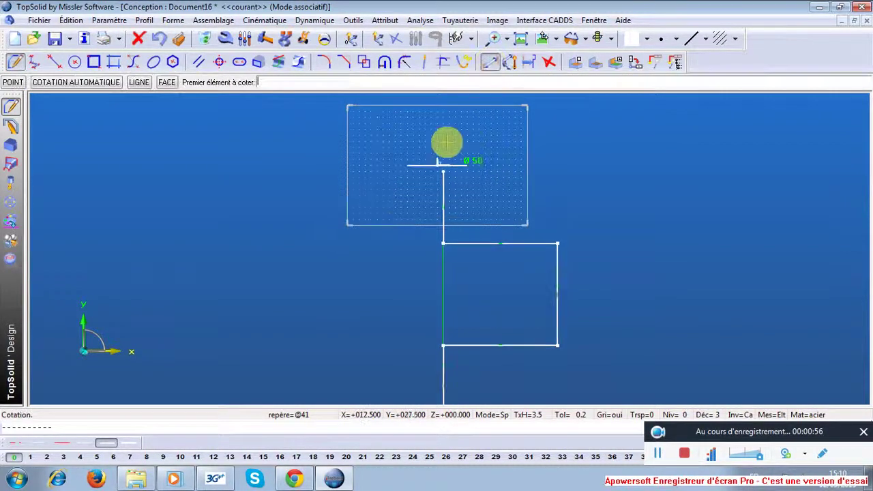
{"action": "scroll", "coordinate": [444, 143], "scroll_direction": "up", "scroll_amount": 3}
{"action": "left_click", "coordinate": [447, 192]}
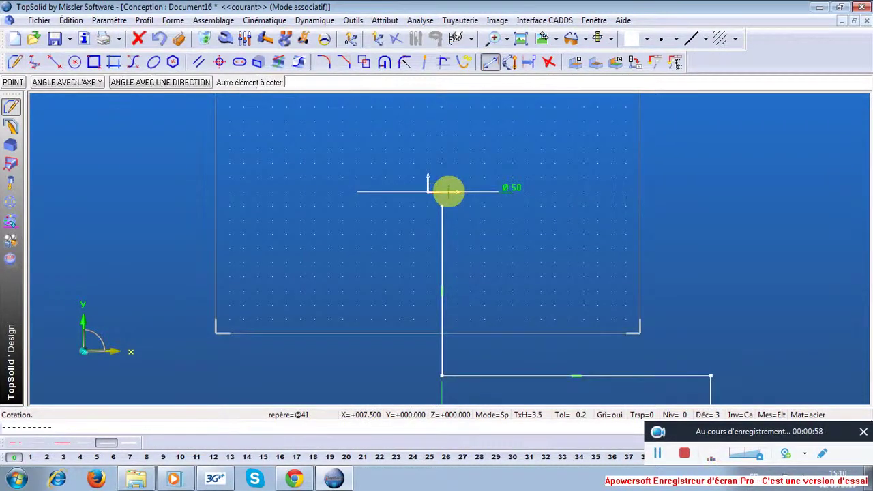
{"action": "left_click", "coordinate": [490, 62]}
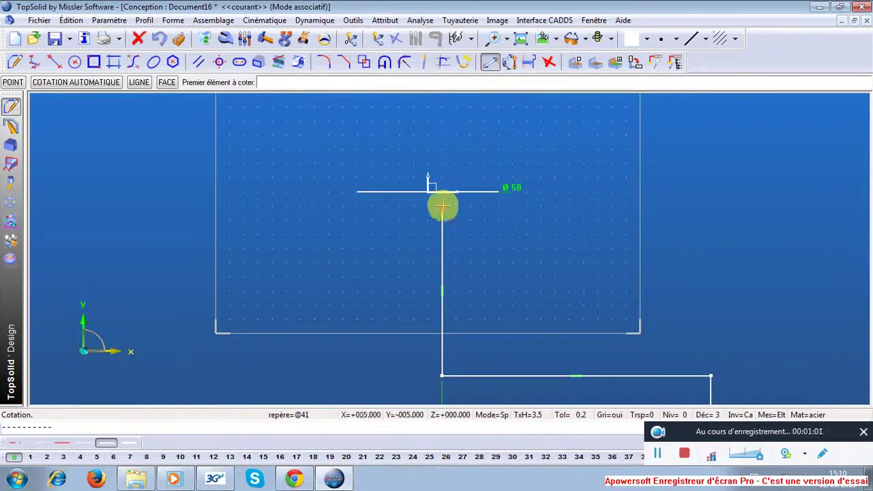
{"action": "left_click", "coordinate": [441, 207]}
{"action": "left_click", "coordinate": [454, 194]}
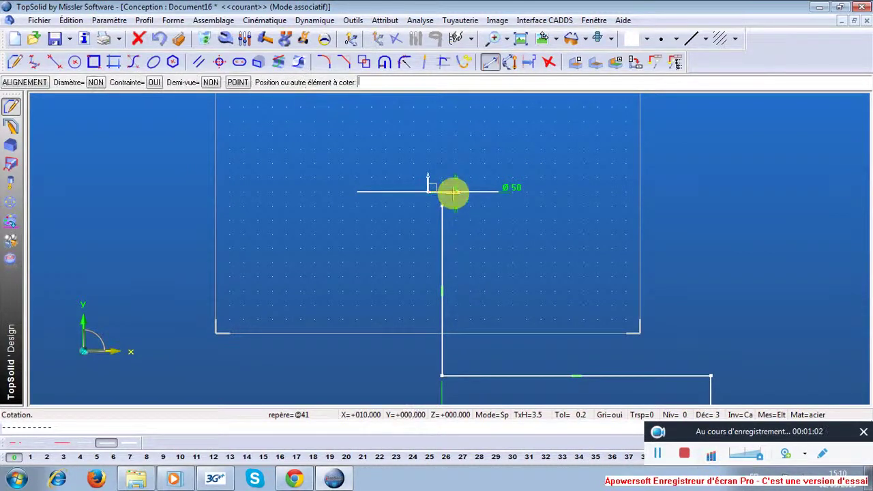
{"action": "left_click", "coordinate": [585, 171]}
{"action": "left_click", "coordinate": [585, 171]}
{"action": "left_click", "coordinate": [489, 62]}
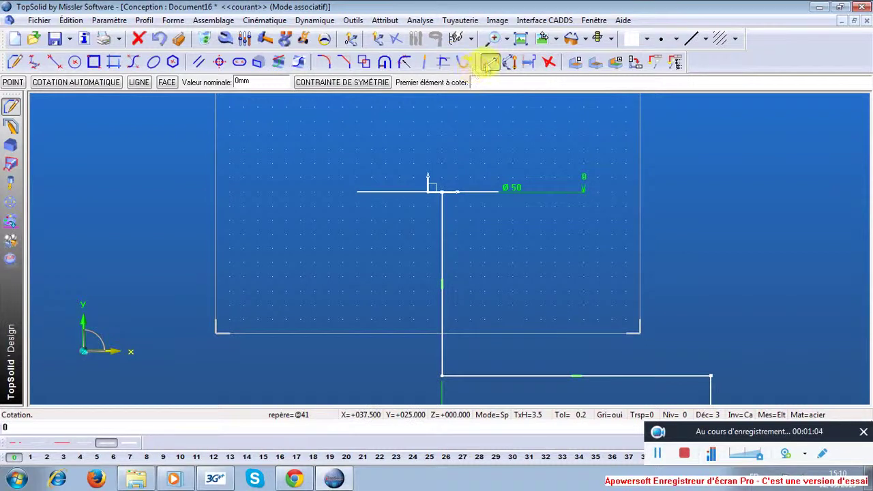
- Add a 0 vertical offset between the path start and the circle centre
{"action": "left_click", "coordinate": [442, 192]}
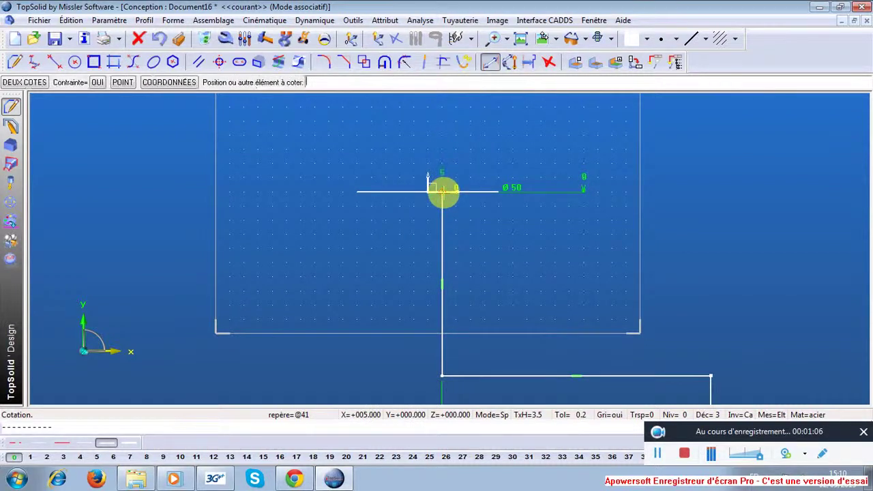
{"action": "left_click", "coordinate": [428, 177]}
{"action": "left_click", "coordinate": [403, 135]}
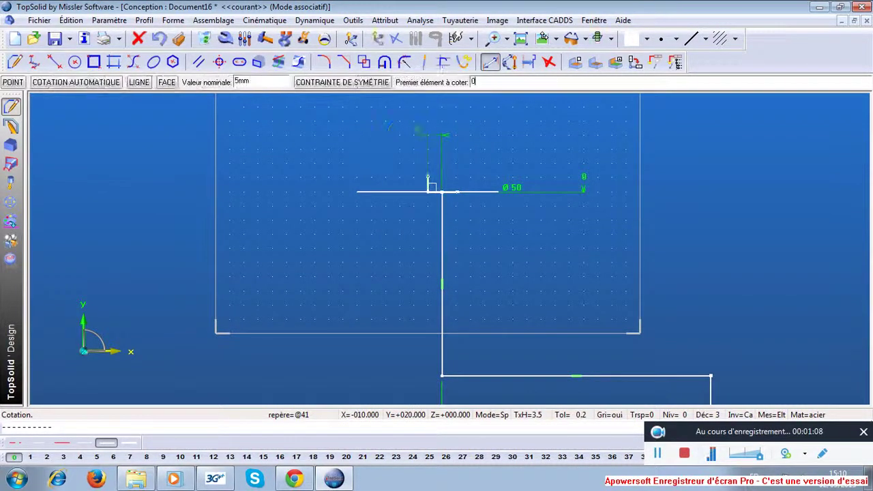
{"action": "left_click", "coordinate": [490, 62]}
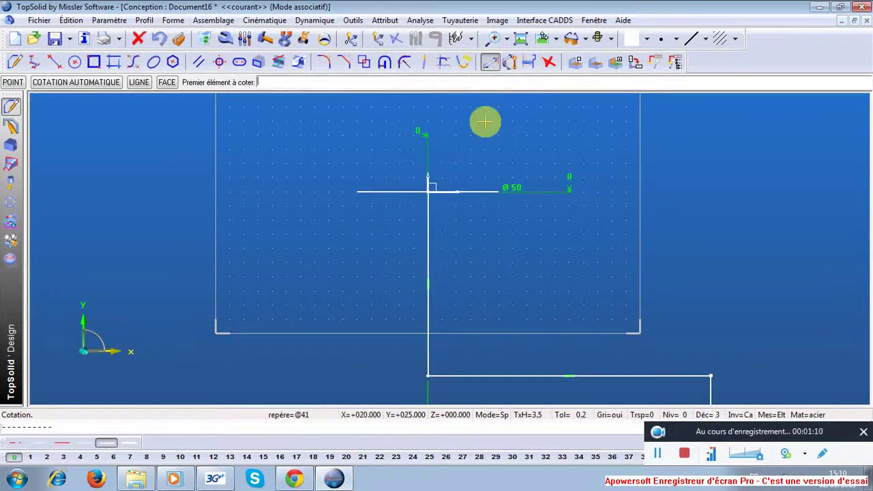
- Dimension the long vertical segment and the right vertical segment at 100 mm each
{"action": "left_click", "coordinate": [428, 220]}
{"action": "left_click", "coordinate": [600, 252]}
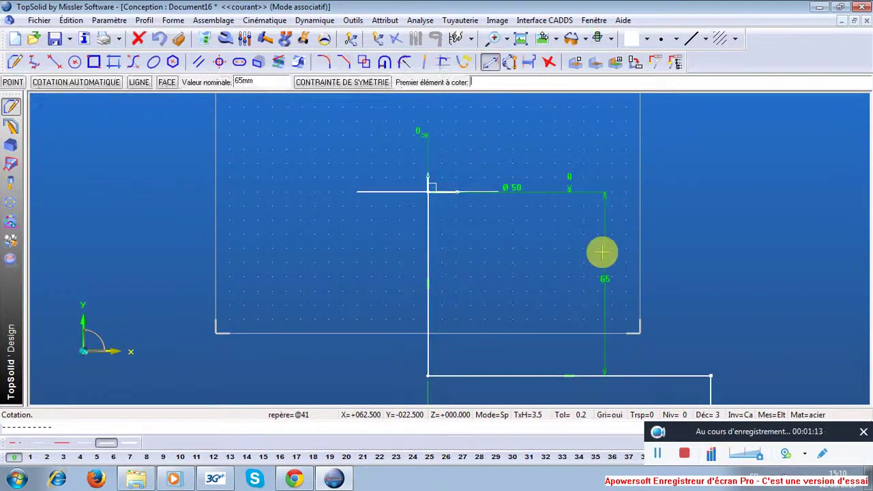
{"action": "type", "text": "100"}
{"action": "key", "text": "Return"}
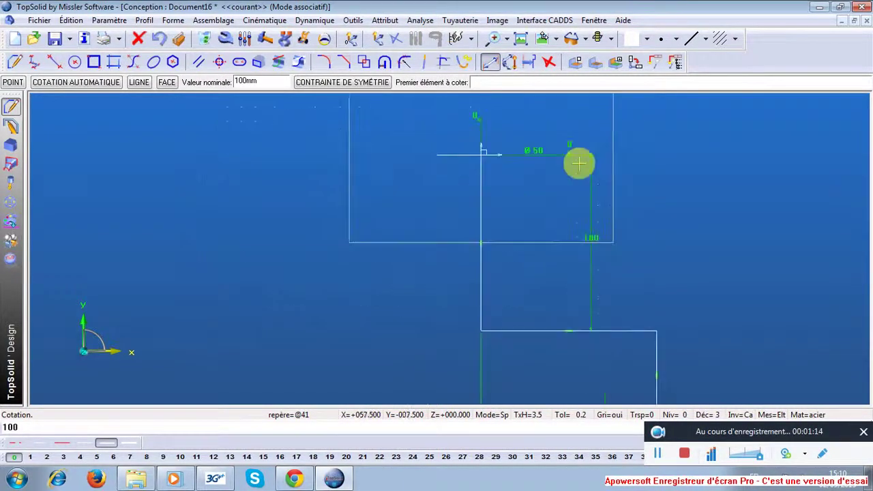
{"action": "left_click", "coordinate": [644, 294]}
{"action": "left_click", "coordinate": [684, 292]}
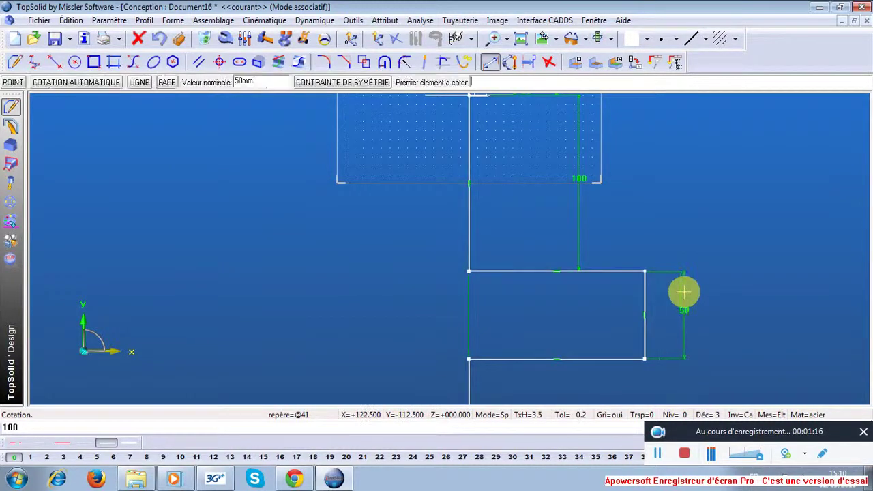
{"action": "type", "text": "100"}
{"action": "key", "text": "Return"}
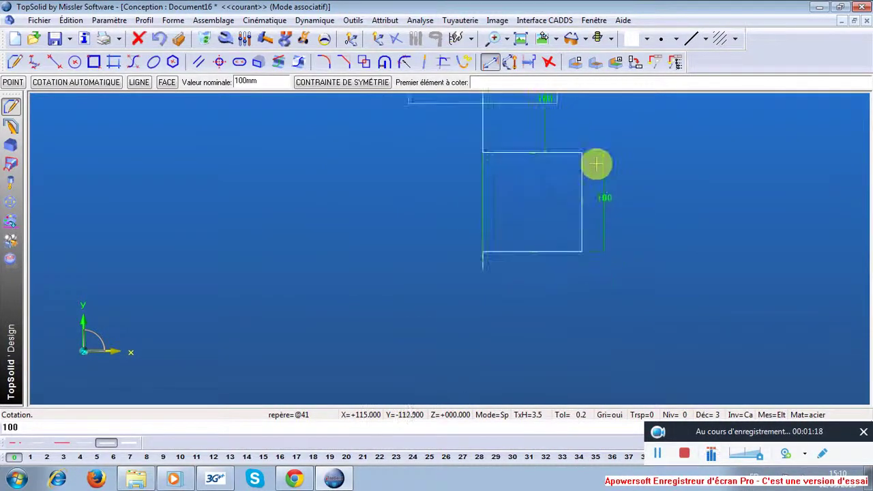
- Dimension the lower segment and the top horizontal step at 100 mm
{"action": "left_click", "coordinate": [445, 282]}
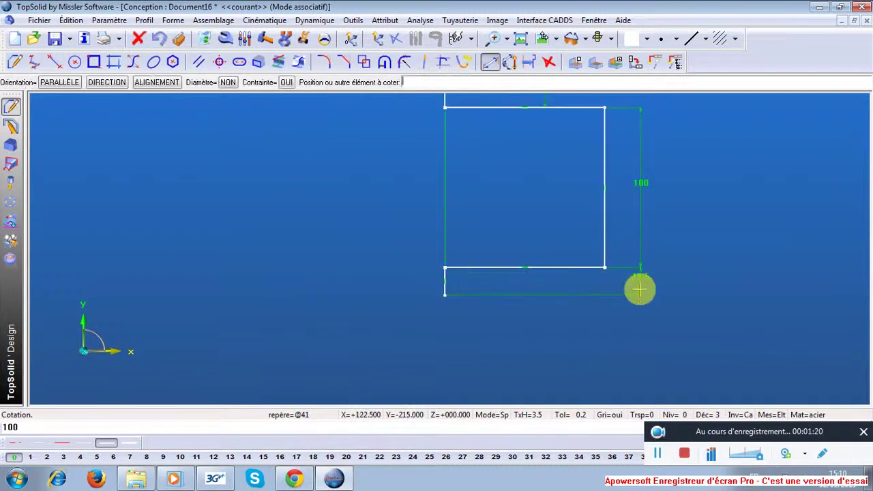
{"action": "left_click", "coordinate": [639, 290]}
{"action": "type", "text": "0"}
{"action": "key", "text": "Return"}
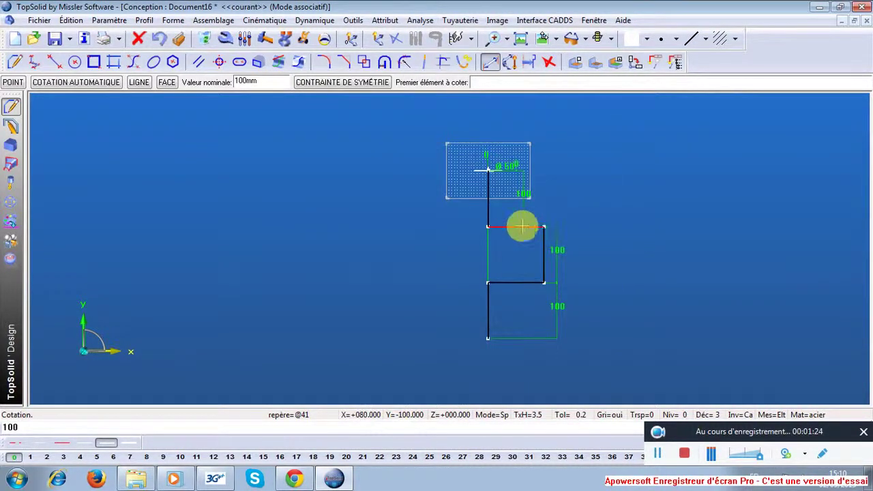
{"action": "left_click", "coordinate": [519, 226]}
{"action": "left_click", "coordinate": [508, 217]}
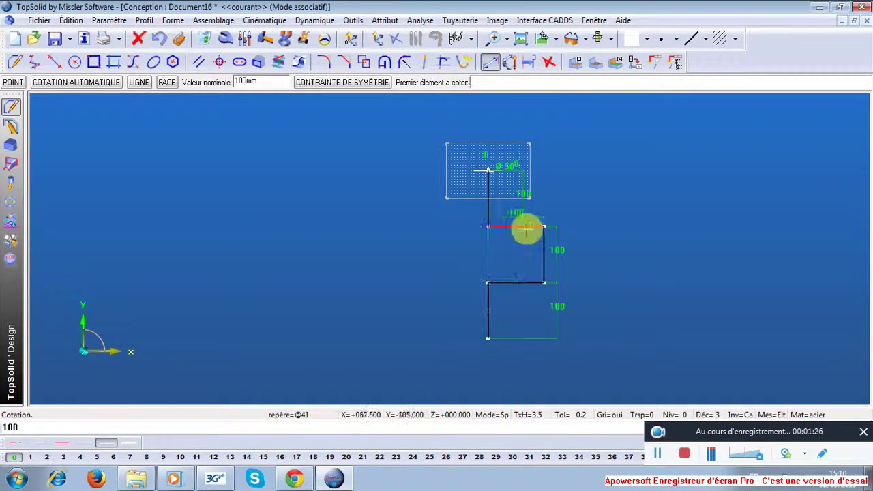
{"action": "scroll", "coordinate": [488, 191], "scroll_direction": "up", "scroll_amount": 2}
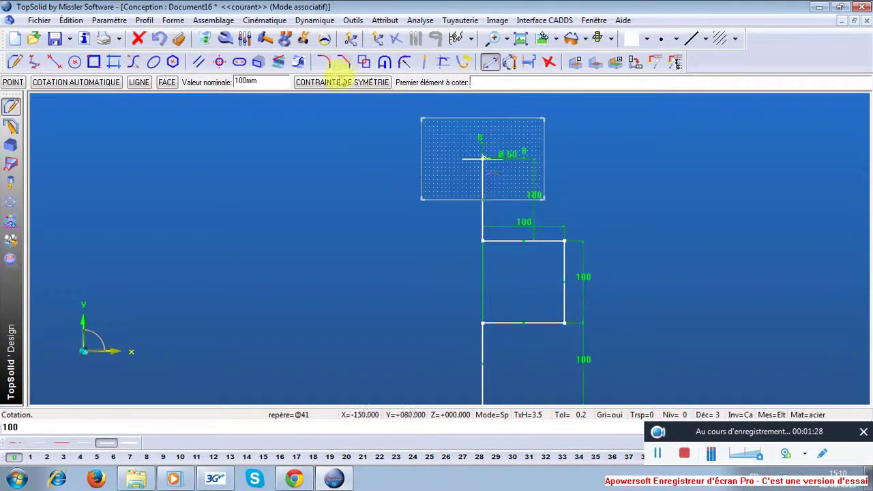
- Round the zigzag path's corners with 28 mm fillets
{"action": "left_click", "coordinate": [325, 63]}
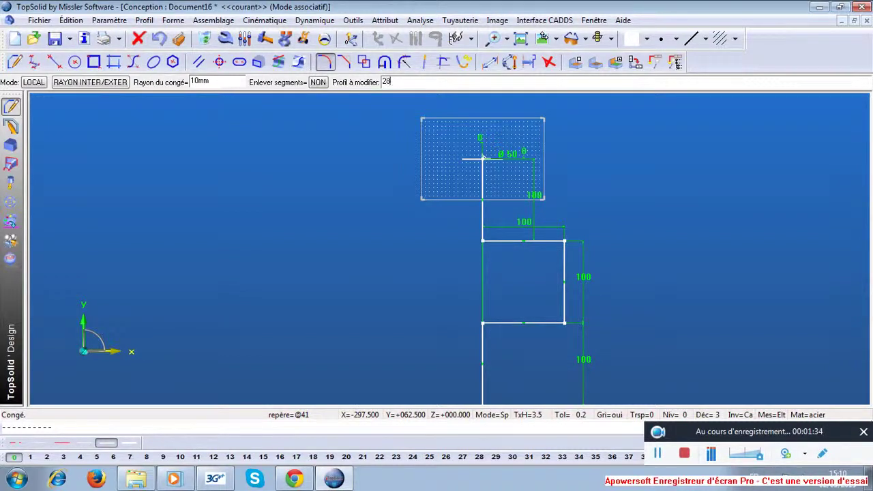
{"action": "scroll", "coordinate": [345, 146], "scroll_direction": "up", "scroll_amount": 1}
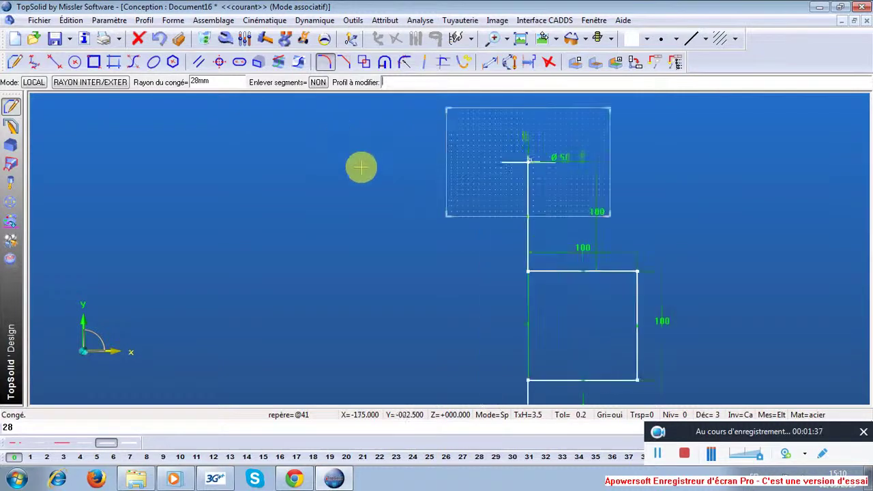
{"action": "scroll", "coordinate": [360, 168], "scroll_direction": "up", "scroll_amount": 1}
{"action": "left_click", "coordinate": [542, 256]}
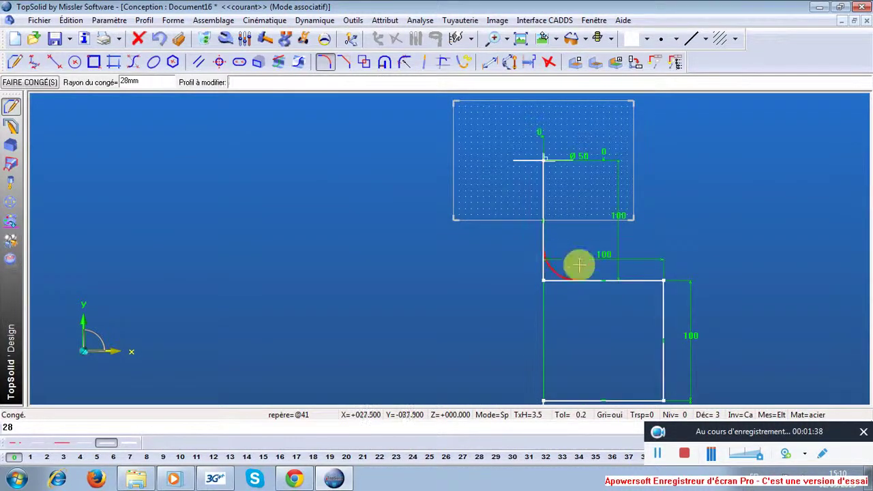
{"action": "left_click", "coordinate": [636, 279]}
{"action": "middle_click_drag", "start_coordinate": [643, 314], "coordinate": [600, 225]}
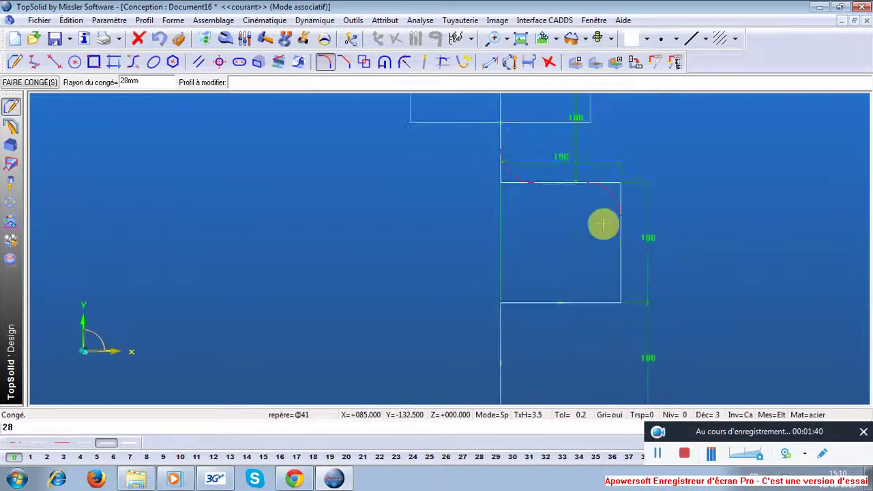
{"action": "left_click", "coordinate": [617, 280]}
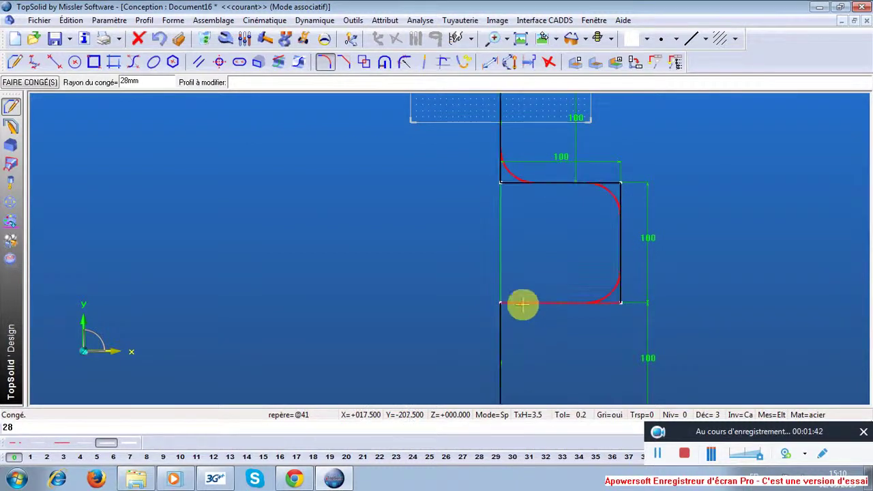
{"action": "left_click", "coordinate": [522, 306]}
{"action": "left_click", "coordinate": [30, 82]}
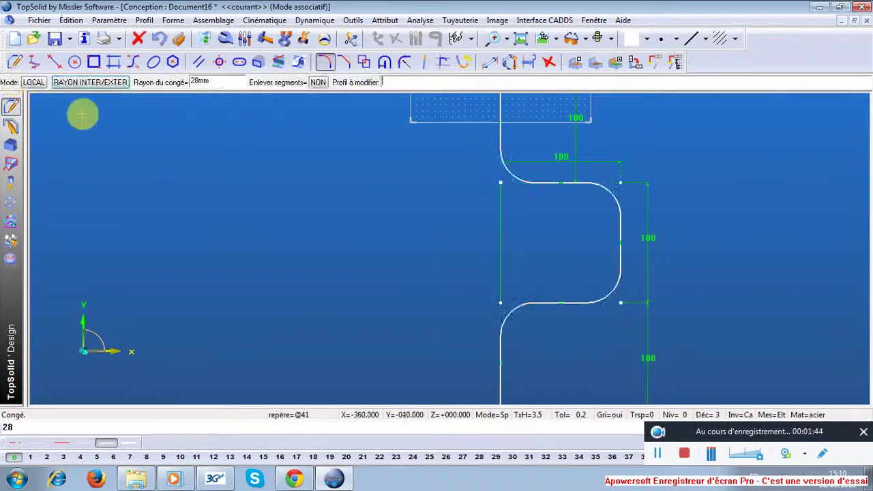
{"action": "scroll", "coordinate": [391, 209], "scroll_direction": "down", "scroll_amount": 3}
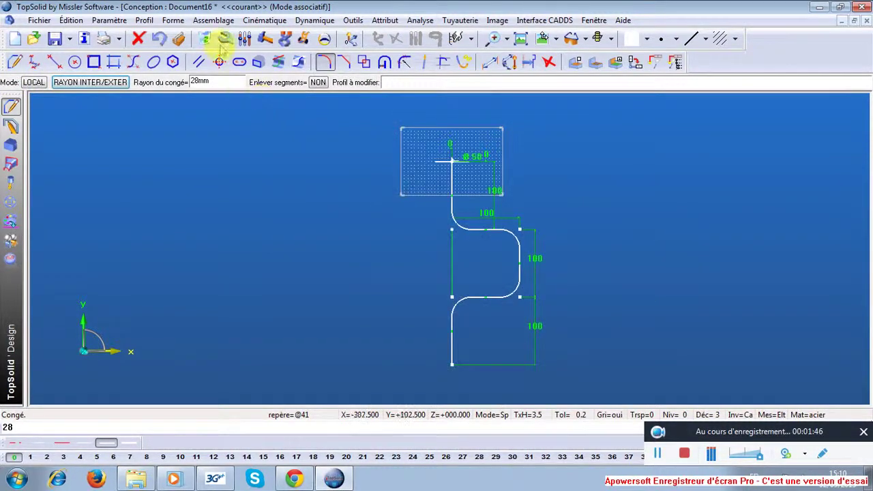
- Sweep a simple Tuyau pipe along the zigzag path using the Ø50 circle as profile
{"action": "left_click", "coordinate": [175, 20]}
{"action": "mouse_move", "coordinate": [197, 111]}
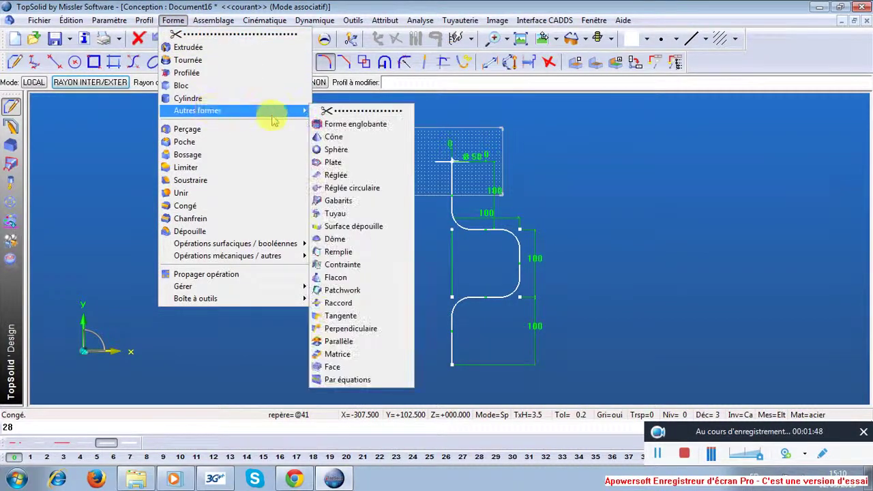
{"action": "left_click", "coordinate": [351, 217]}
{"action": "left_click", "coordinate": [373, 238]}
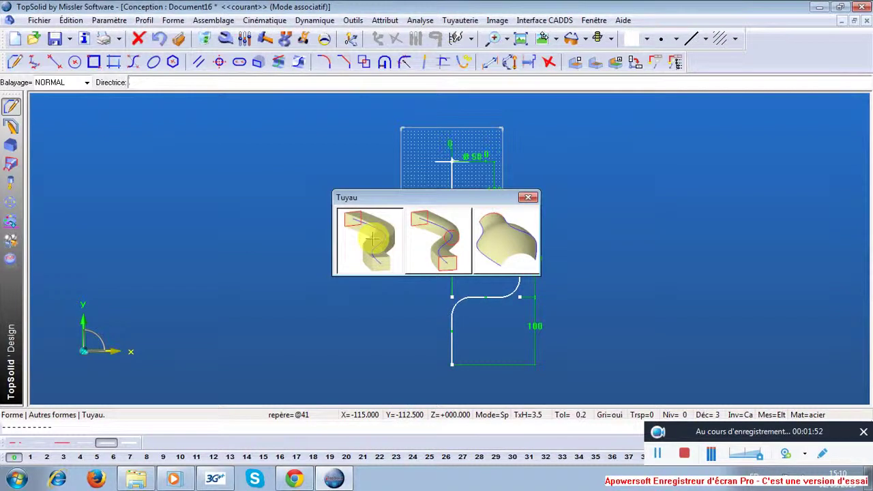
{"action": "middle_click_drag", "start_coordinate": [437, 350], "coordinate": [473, 323]}
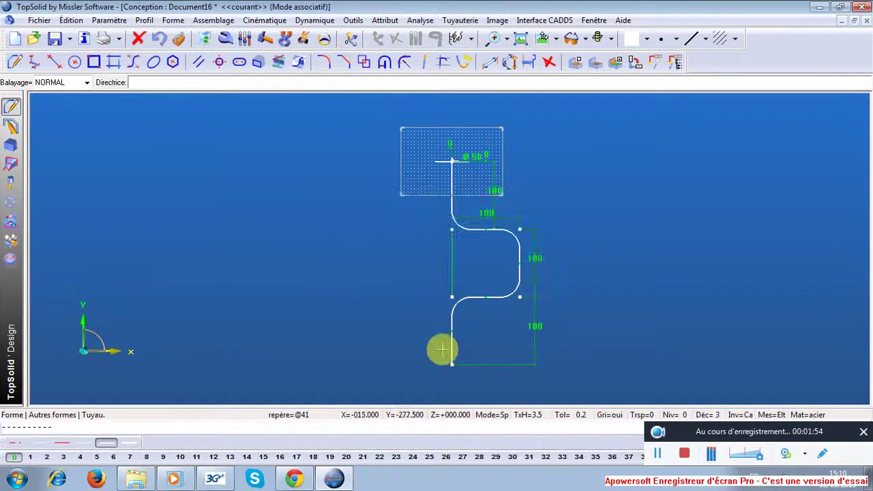
{"action": "left_click", "coordinate": [480, 302]}
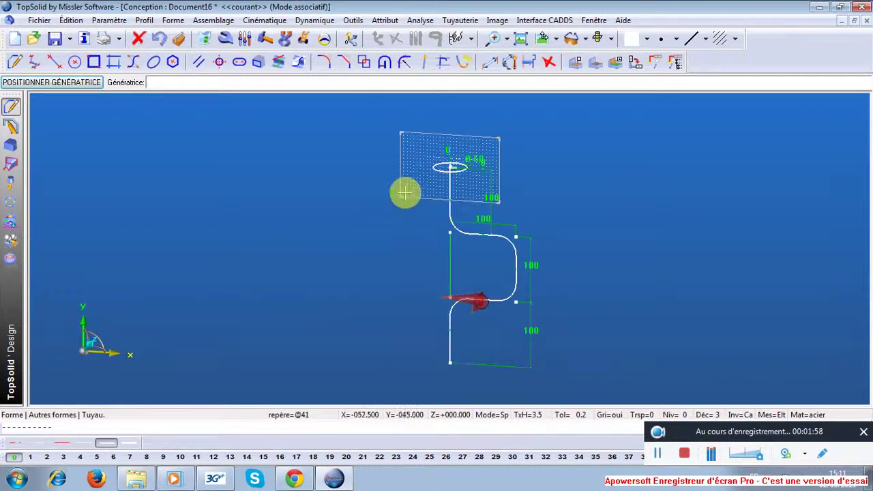
{"action": "scroll", "coordinate": [427, 166], "scroll_direction": "up", "scroll_amount": 2}
{"action": "left_click", "coordinate": [440, 165]}
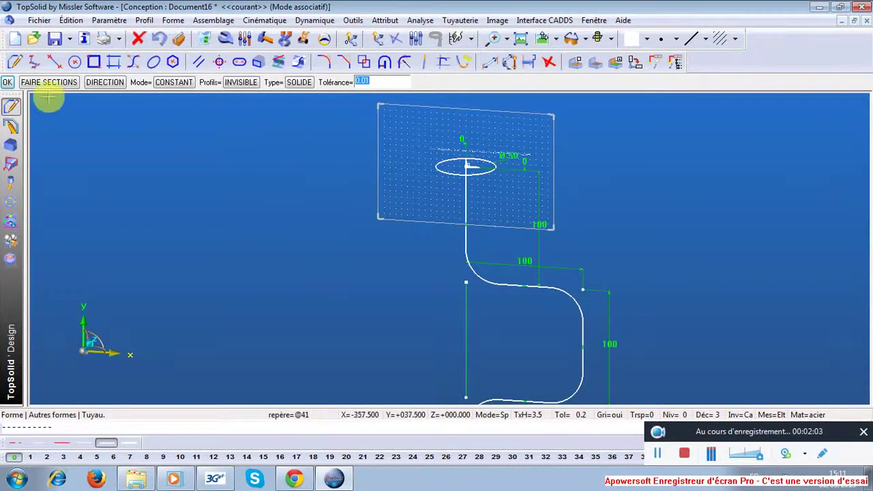
{"action": "left_click", "coordinate": [7, 82]}
{"action": "scroll", "coordinate": [342, 228], "scroll_direction": "down", "scroll_amount": 2}
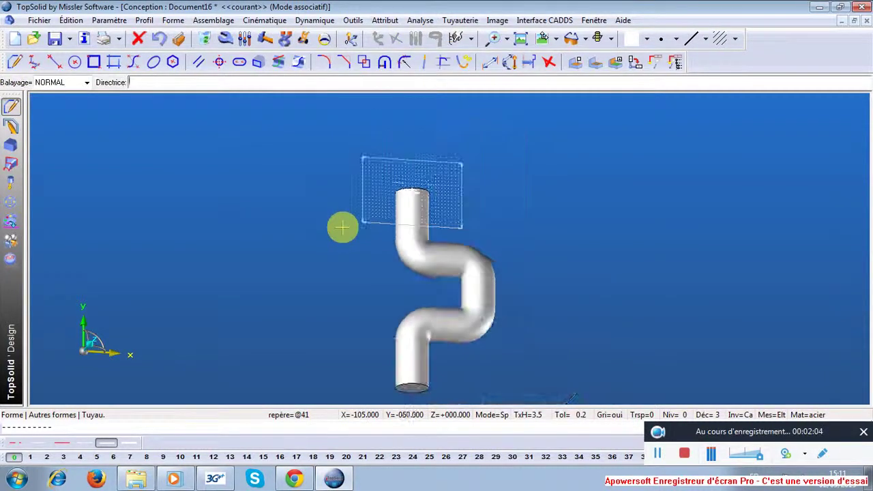
{"action": "mouse_move", "coordinate": [307, 253]}
{"action": "middle_mouse_down"}
{"action": "mouse_move", "coordinate": [323, 254]}
{"action": "mouse_move", "coordinate": [303, 234]}
{"action": "middle_mouse_up"}
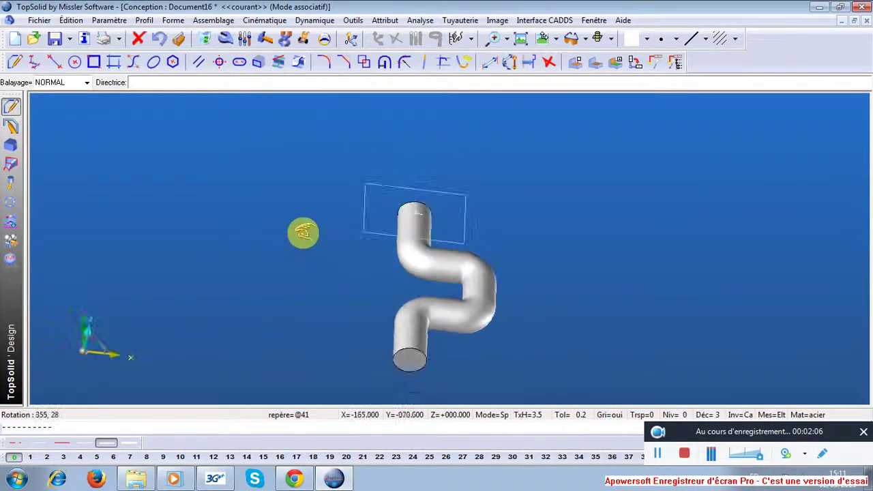
- Undo the solid sweep and rebuild the pipe as a SURFACIQUE sweep
{"action": "left_click", "coordinate": [158, 39]}
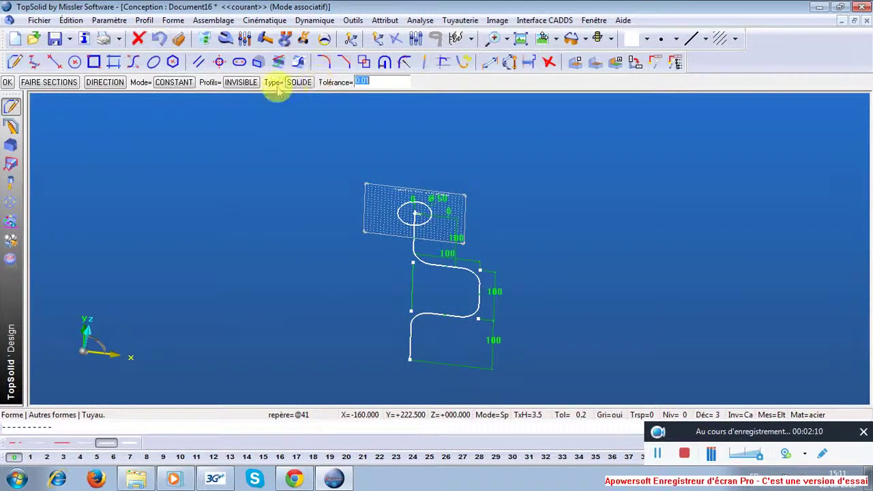
{"action": "left_click", "coordinate": [300, 83]}
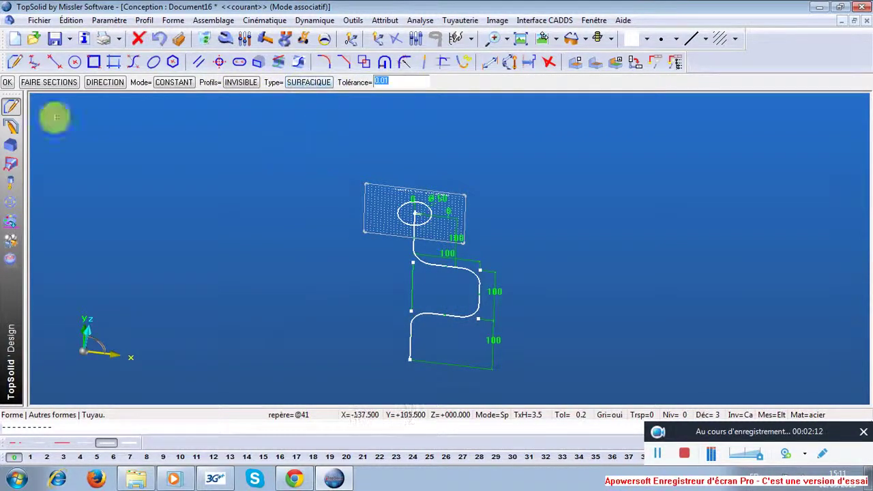
{"action": "left_click", "coordinate": [8, 82]}
{"action": "mouse_move", "coordinate": [243, 228]}
{"action": "middle_mouse_down"}
{"action": "mouse_move", "coordinate": [306, 213]}
{"action": "mouse_move", "coordinate": [418, 310]}
{"action": "mouse_move", "coordinate": [343, 253]}
{"action": "middle_mouse_up"}
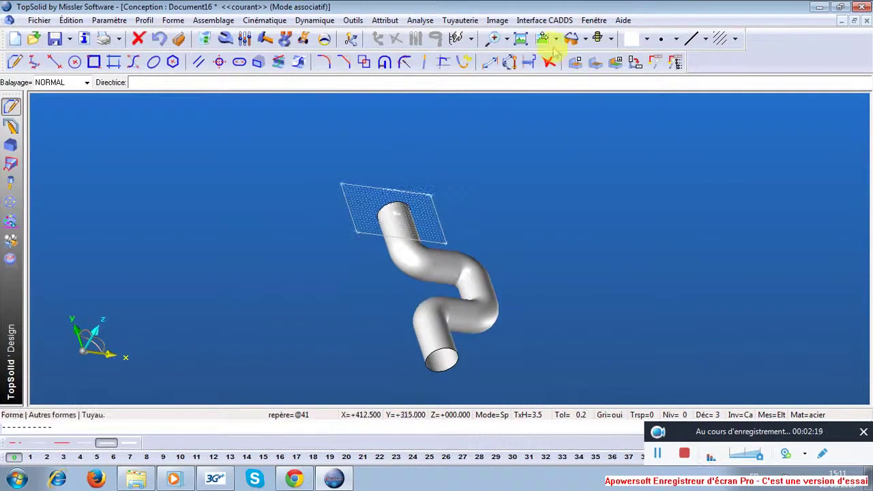
- Colour the pipe orange
{"action": "left_click", "coordinate": [631, 39]}
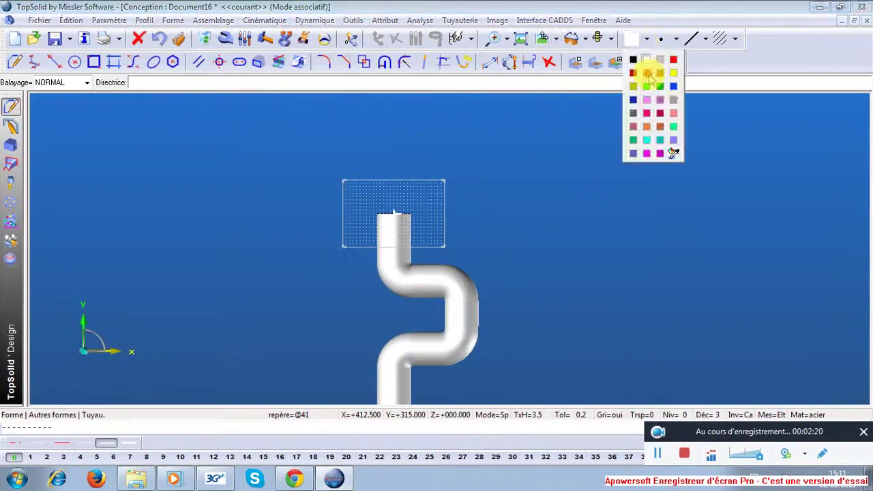
{"action": "left_click", "coordinate": [475, 284]}
{"action": "middle_click_drag", "start_coordinate": [475, 285], "coordinate": [584, 241]}
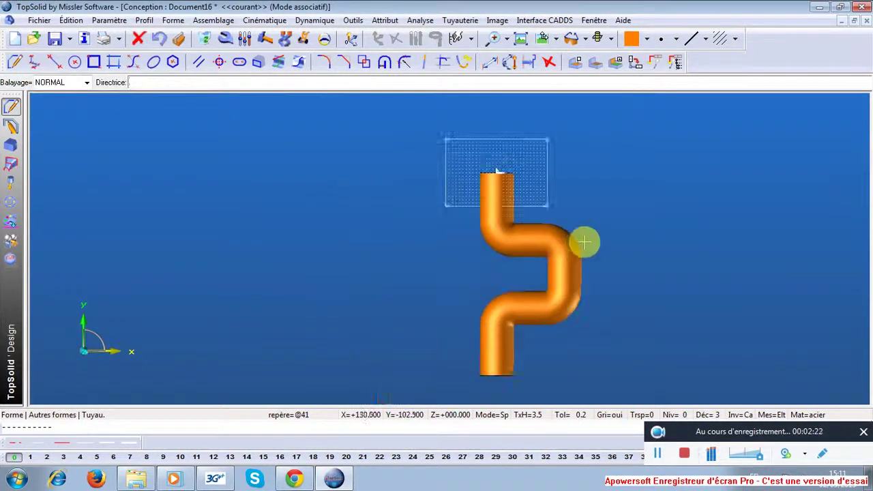
- Start a text note reading 'LE RAYON DU CONGE DOIT ETRE SUPERIEURE A CELUI DU CERCLE'
{"action": "left_click", "coordinate": [353, 20]}
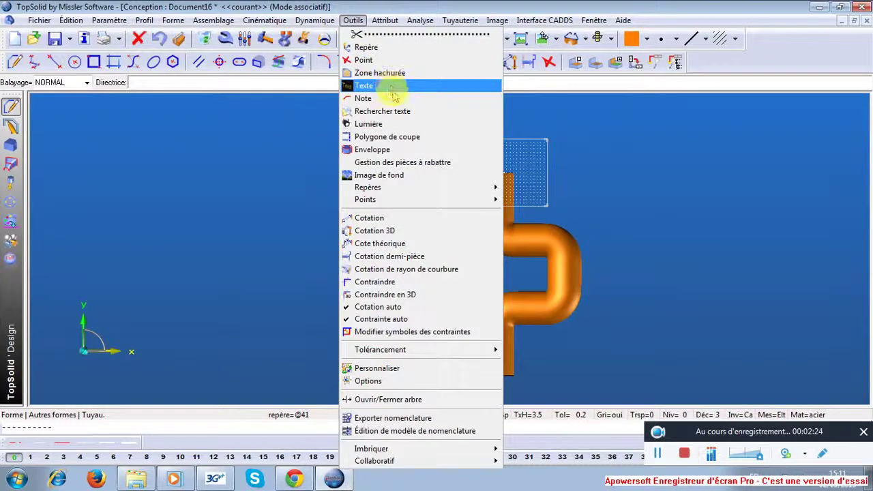
{"action": "left_click", "coordinate": [385, 86]}
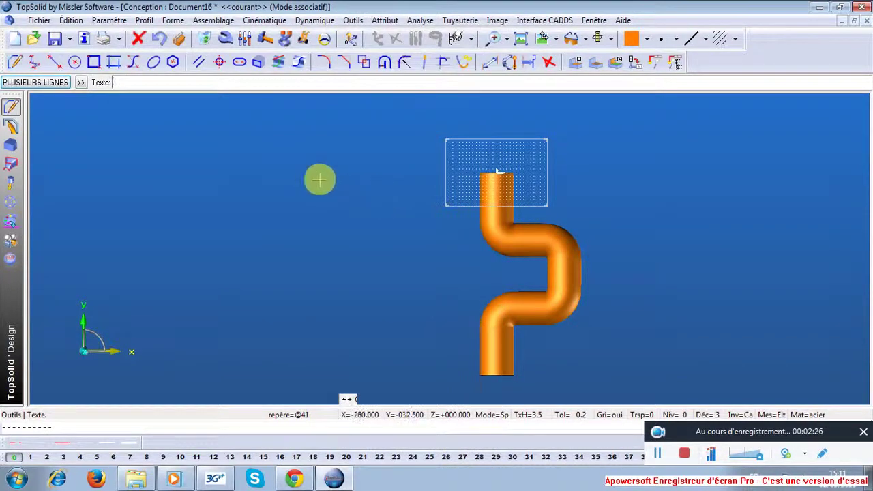
{"action": "type", "text": "LE RAYON DU CONGE DOIT ETRE SUPER"}
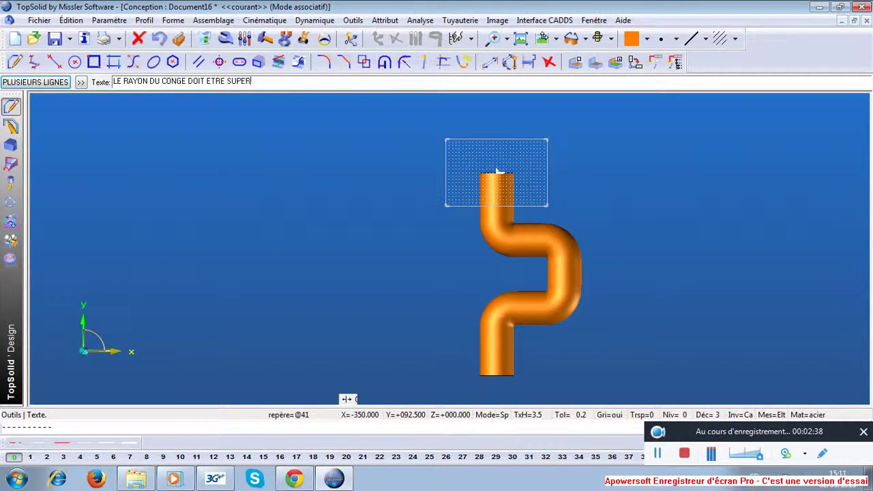
{"action": "type", "text": "IEURE A"}
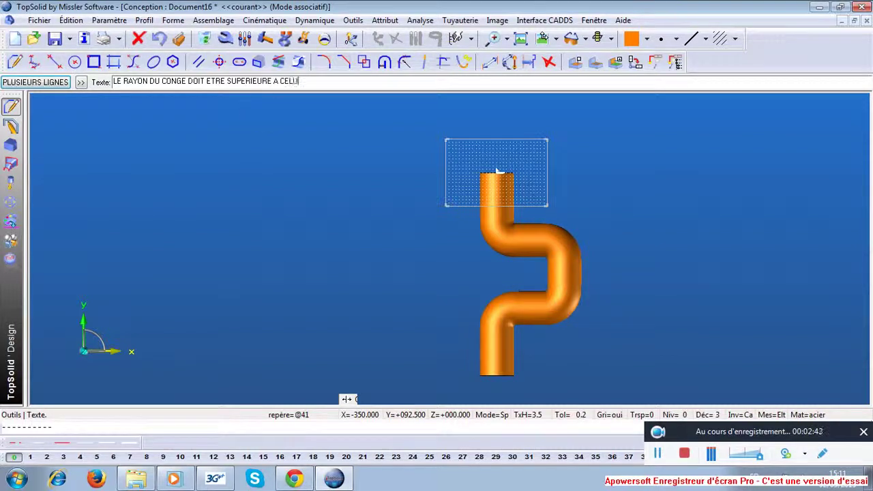
{"action": "type", "text": " CERCLE"}
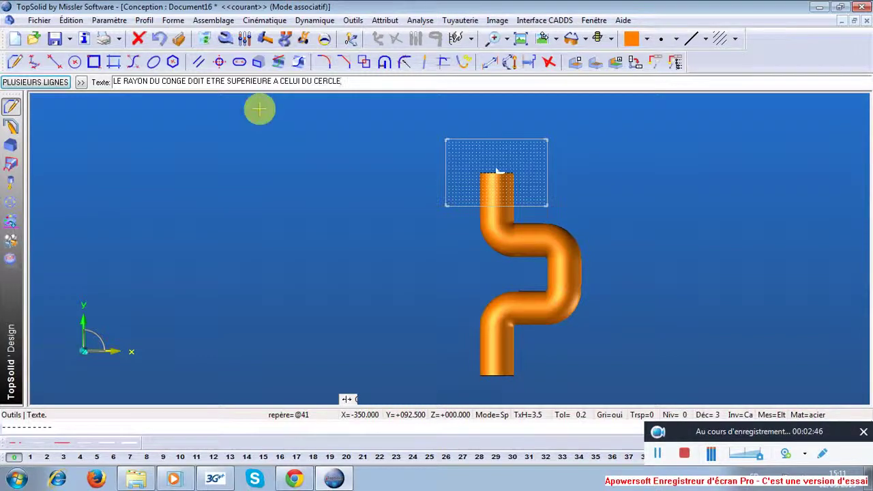
- Place the fillet-radius note upper left of the pipe and zoom out to show everything
{"action": "key", "text": "Return"}
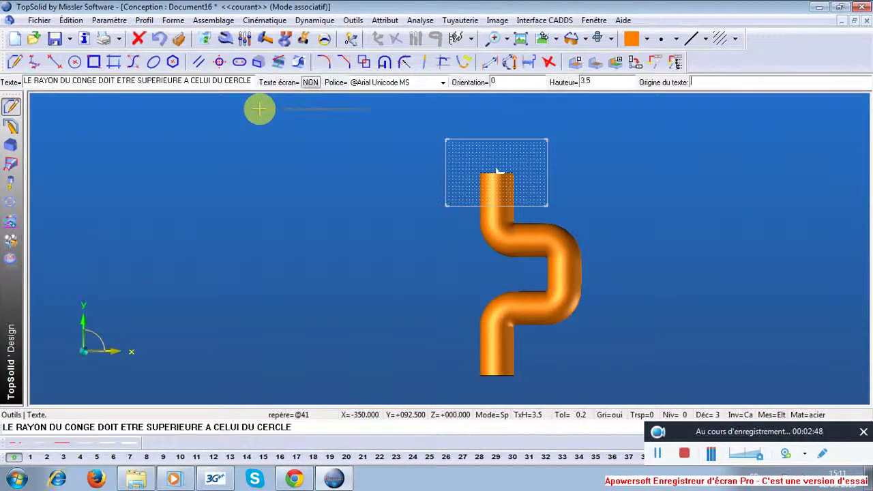
{"action": "scroll", "coordinate": [365, 193], "scroll_direction": "up", "scroll_amount": 3}
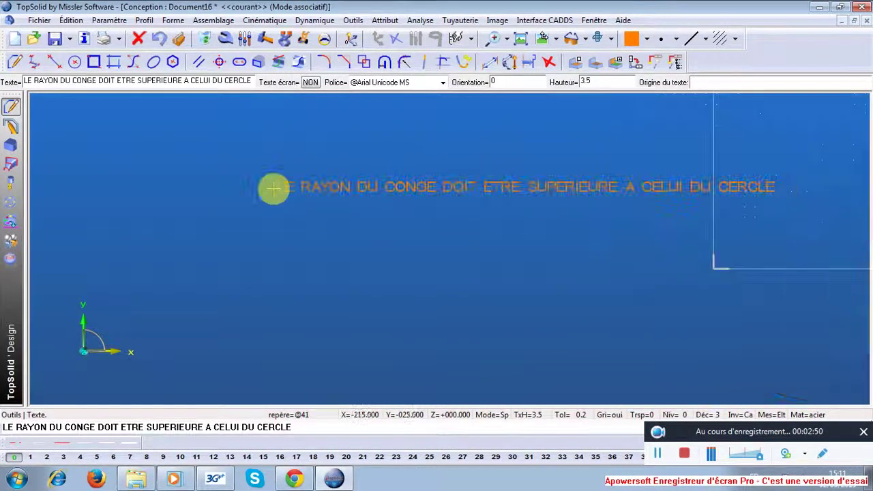
{"action": "left_click", "coordinate": [77, 199]}
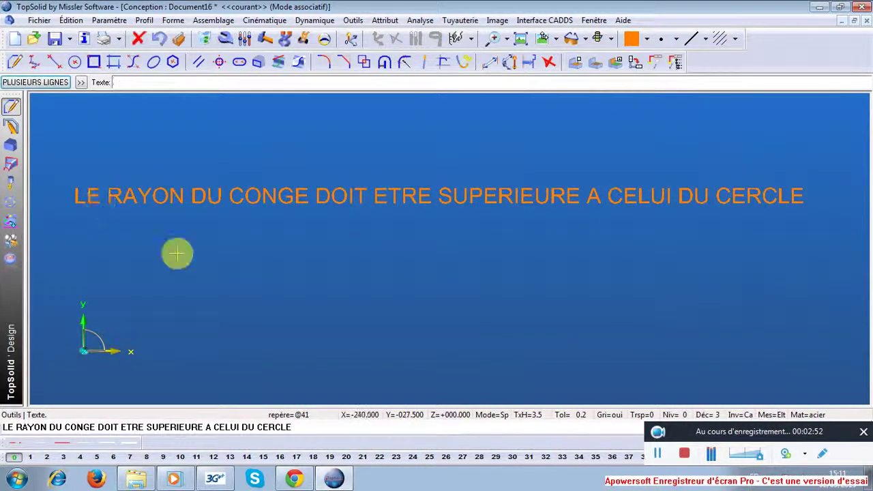
{"action": "scroll", "coordinate": [216, 267], "scroll_direction": "down", "scroll_amount": 3}
{"action": "scroll", "coordinate": [216, 267], "scroll_direction": "down", "scroll_amount": 2}
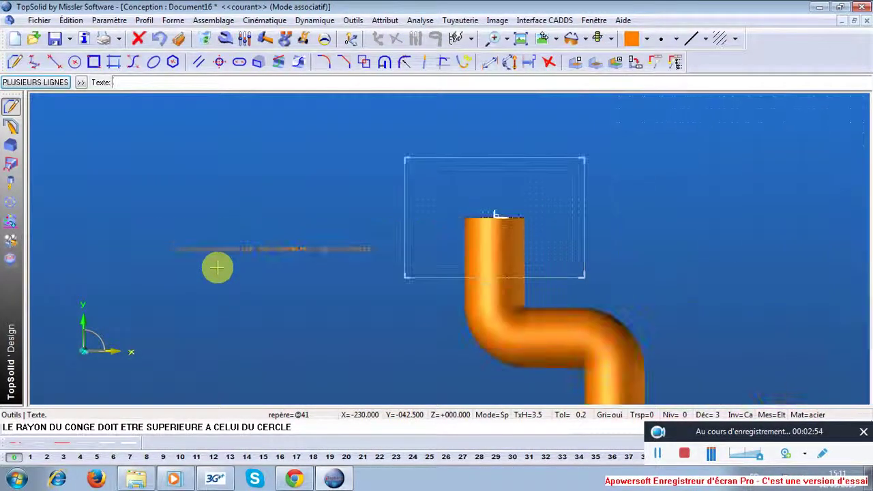
{"action": "scroll", "coordinate": [216, 267], "scroll_direction": "down", "scroll_amount": 1}
{"action": "scroll", "coordinate": [677, 238], "scroll_direction": "down", "scroll_amount": 1}
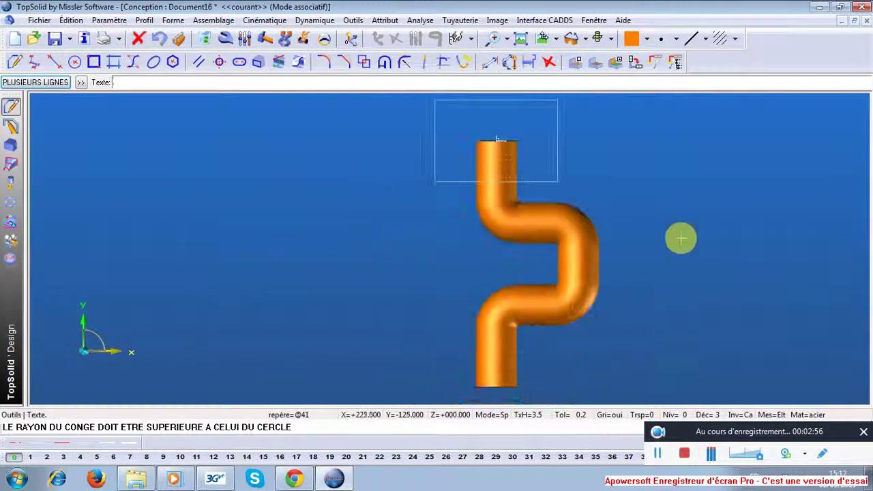
{"action": "scroll", "coordinate": [678, 214], "scroll_direction": "down", "scroll_amount": 1}
{"action": "left_click", "coordinate": [684, 453]}
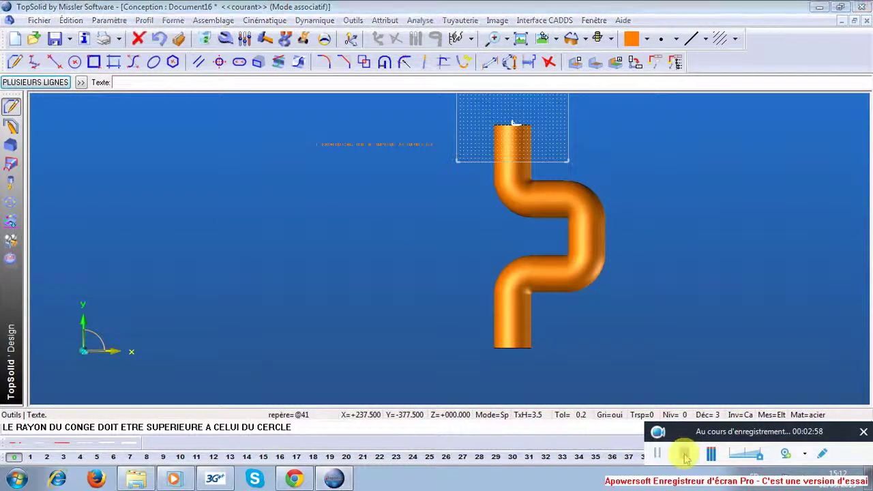